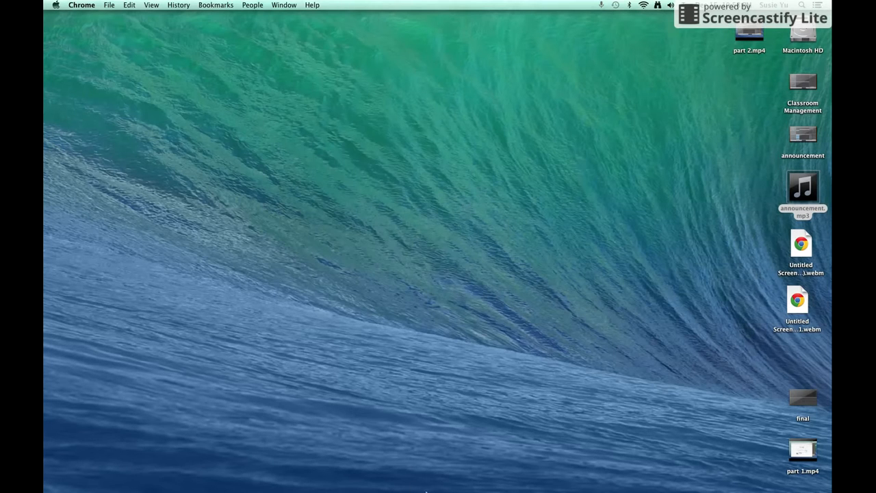
Launch GarageBand and create a Podcast project saved as My Song on the Desktop
left_click(427, 492)
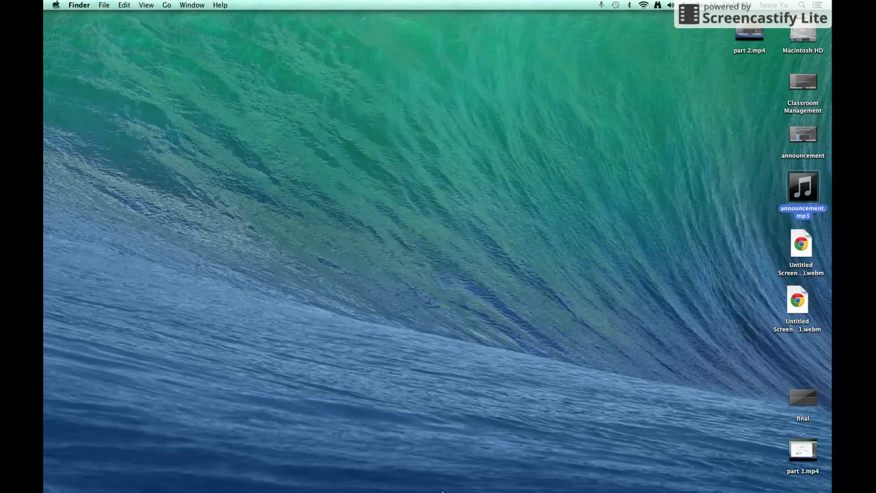
mouse_move(374, 490)
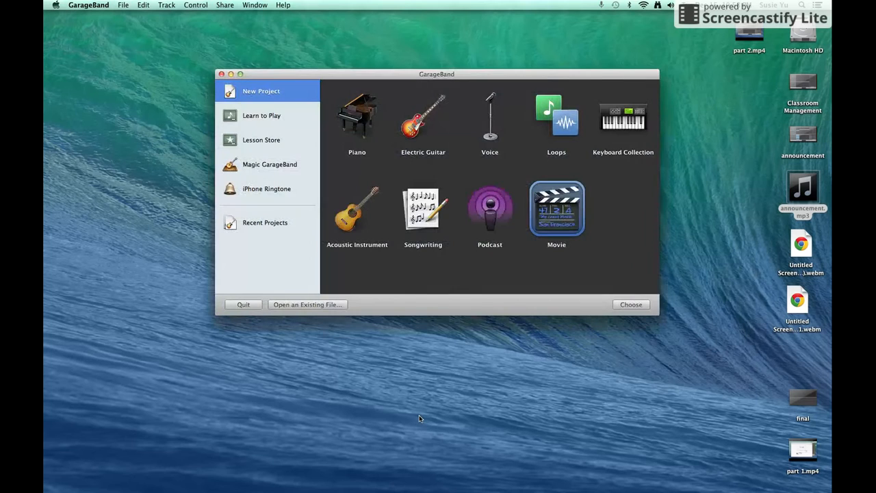
left_click(503, 229)
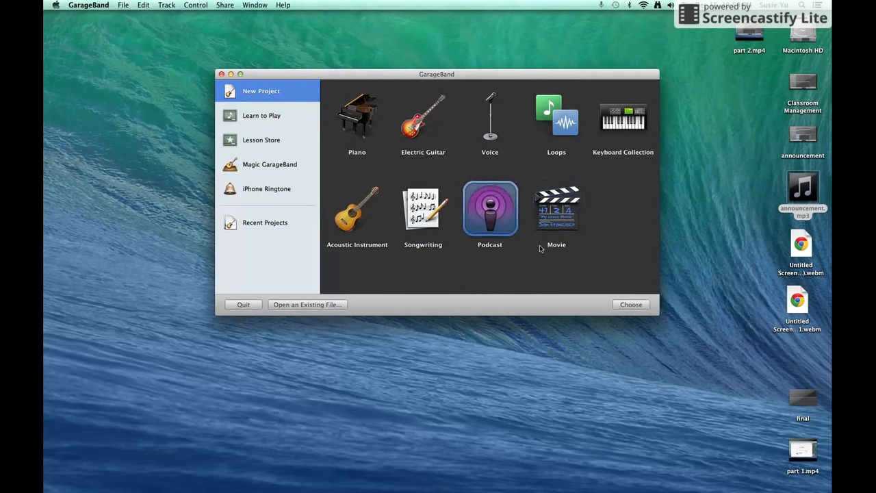
left_click(632, 304)
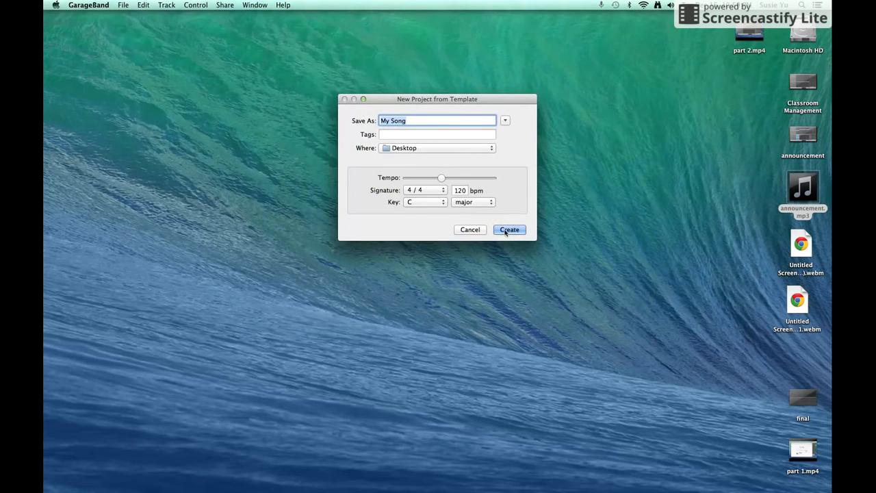
left_click(504, 229)
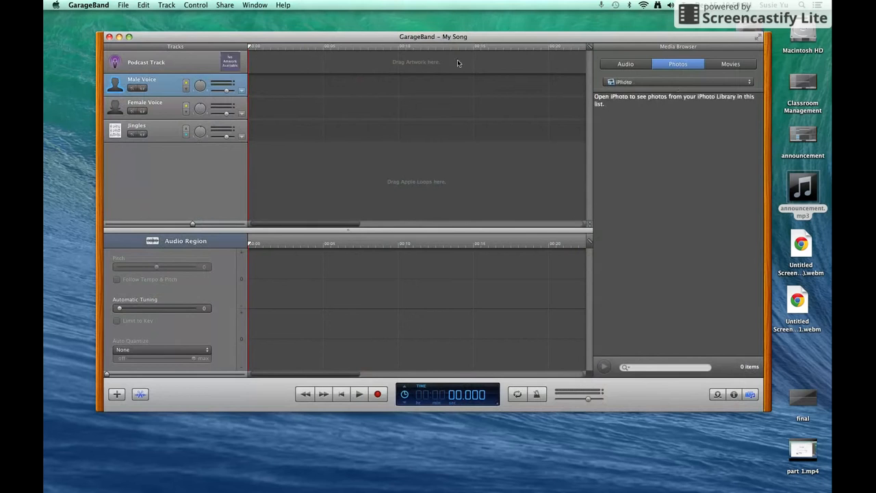
Select the Jingles track and show the loop library with Jingles, Stingers and Sound Effects
left_click_drag(467, 42, 470, 81)
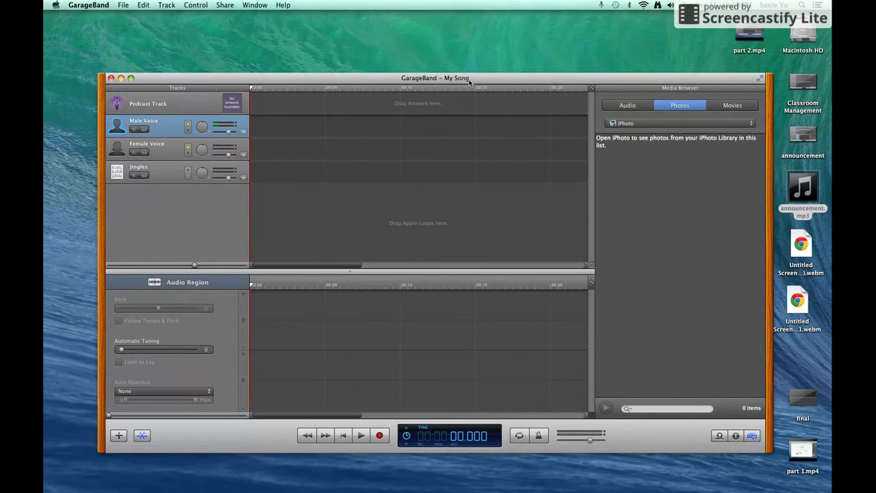
left_click(165, 173)
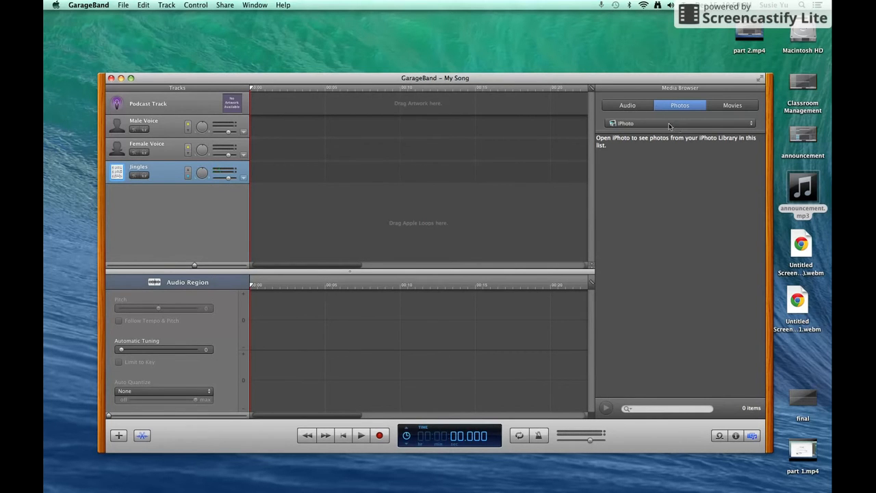
left_click(636, 109)
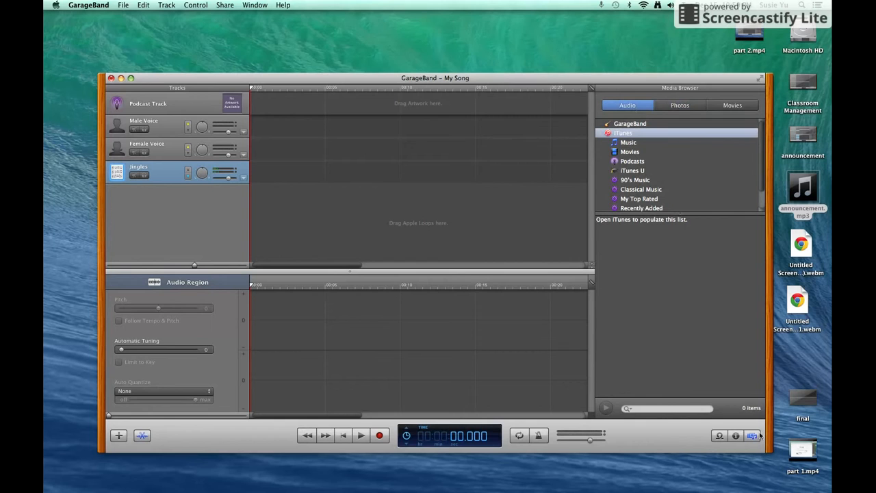
left_click(721, 437)
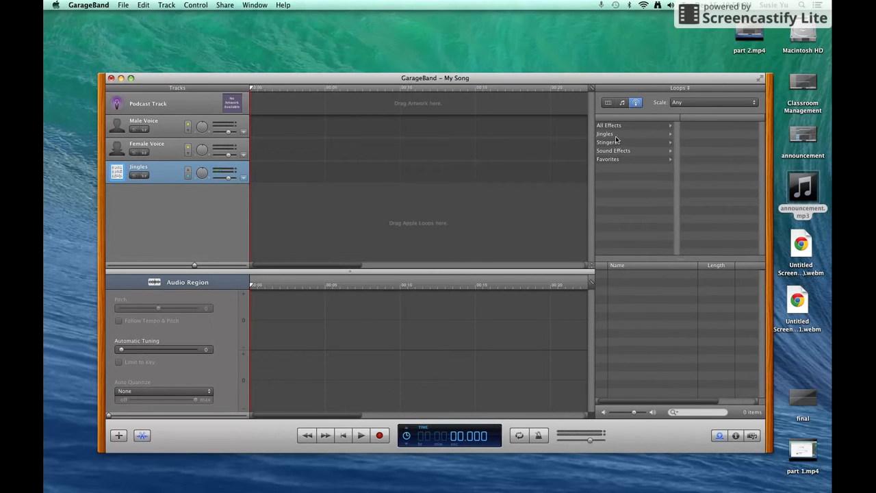
Filter the jingles to Country and preview the Dustbowl loop, then stop it
left_click(616, 136)
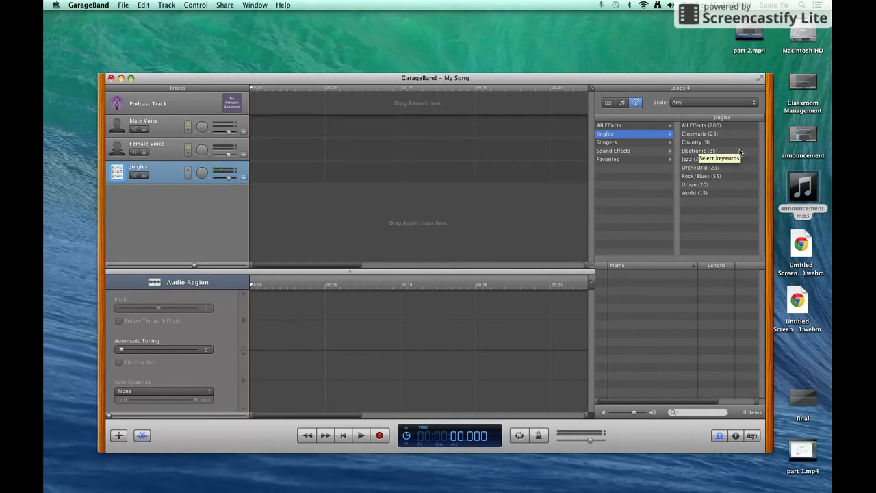
left_click(699, 143)
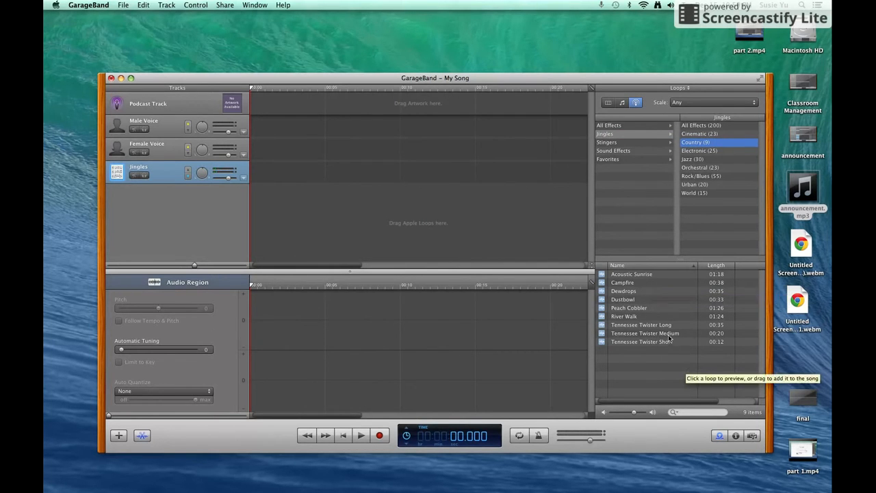
left_click(638, 300)
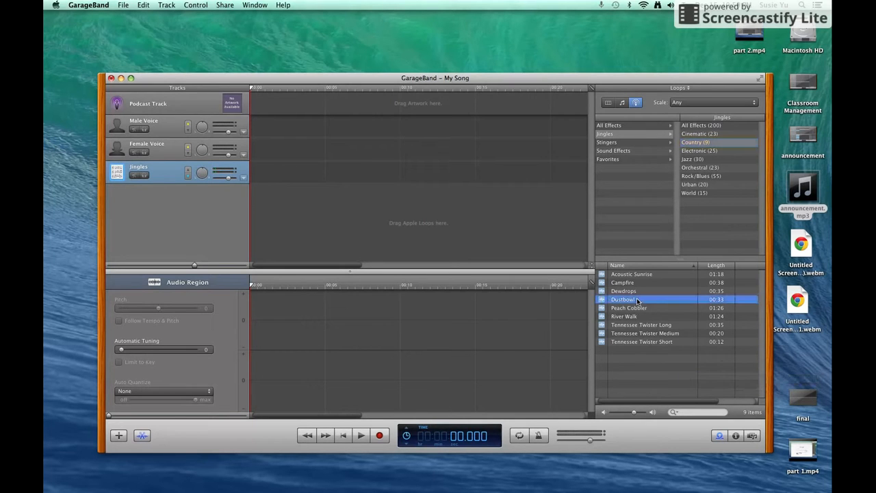
left_click(602, 301)
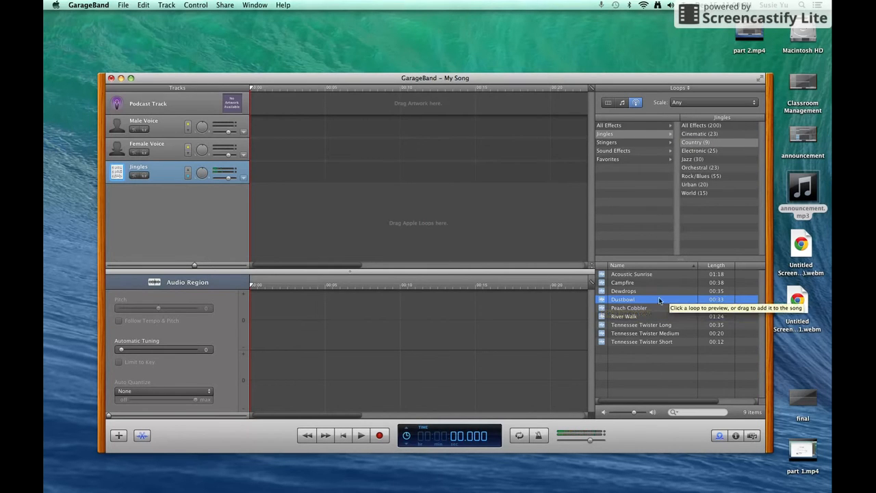
Place the Dustbowl loop on the Jingles track at 0:00
left_click_drag(671, 301, 250, 175)
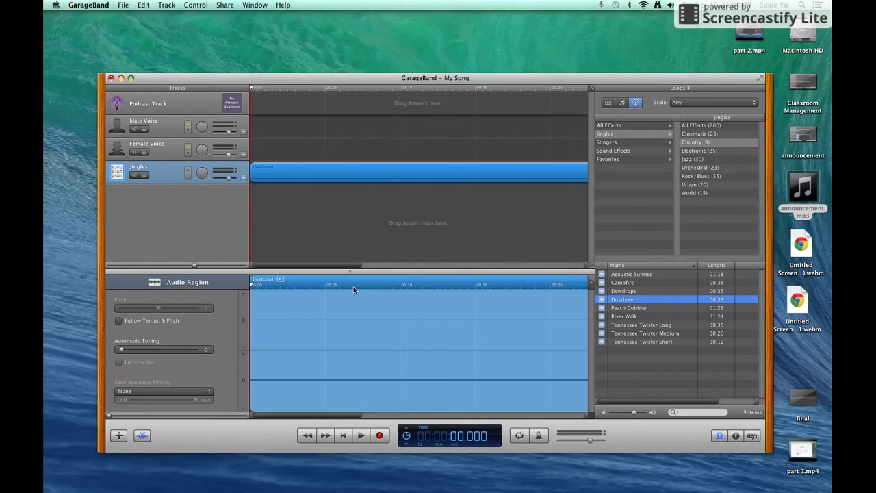
left_click_drag(315, 268, 417, 276)
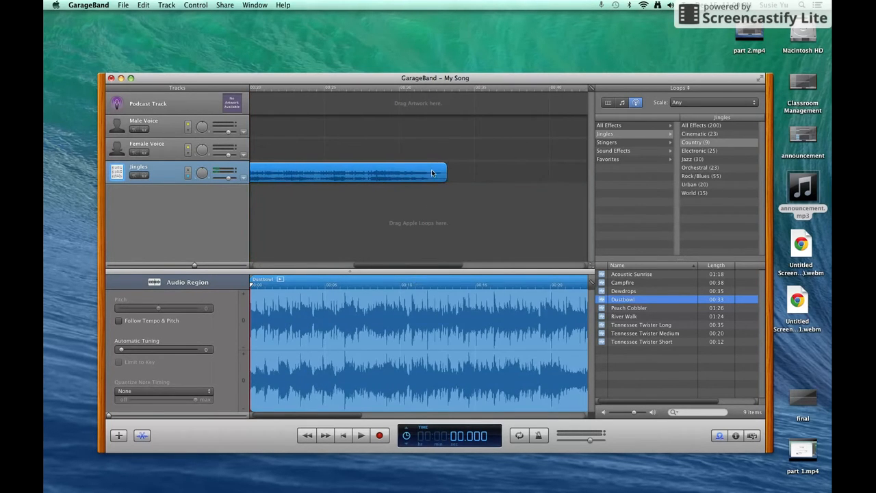
mouse_move(414, 268)
left_mouse_down()
mouse_move(365, 265)
mouse_move(414, 262)
left_mouse_up()
Trim the Dustbowl region's end so it lasts only a few seconds
left_click_drag(439, 176, 268, 176)
left_click_drag(420, 267, 314, 265)
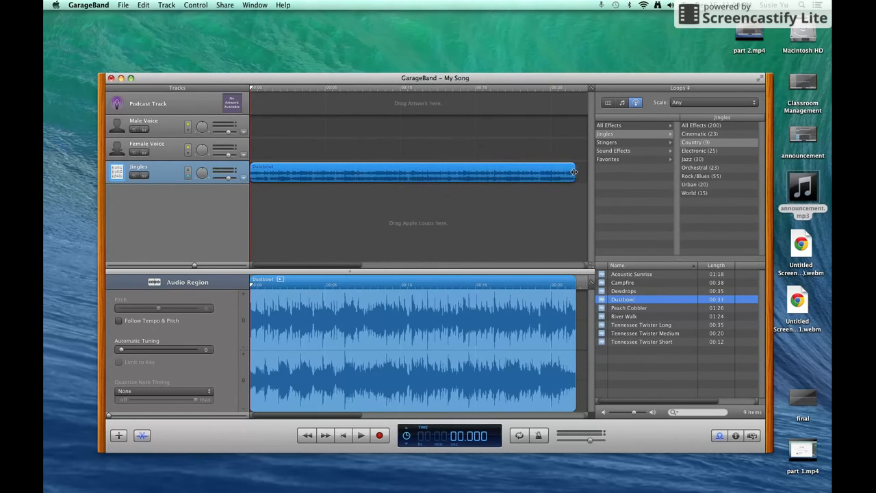
left_click_drag(573, 172, 337, 168)
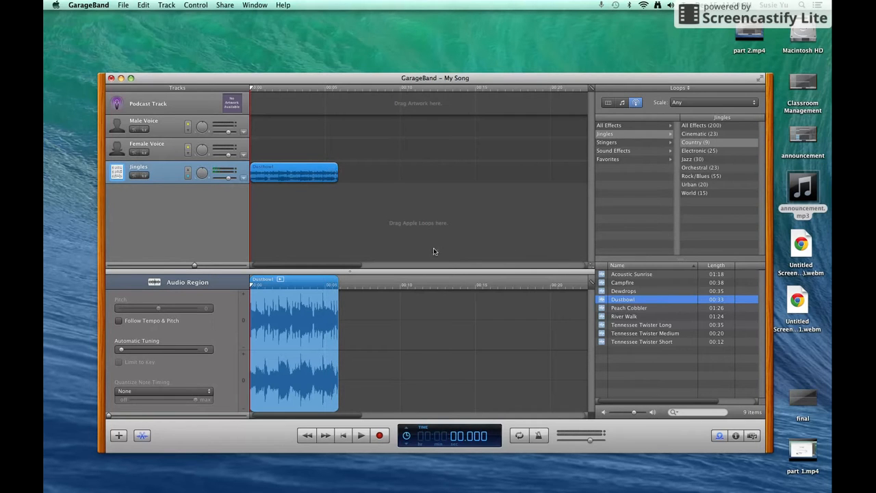
left_click(329, 226)
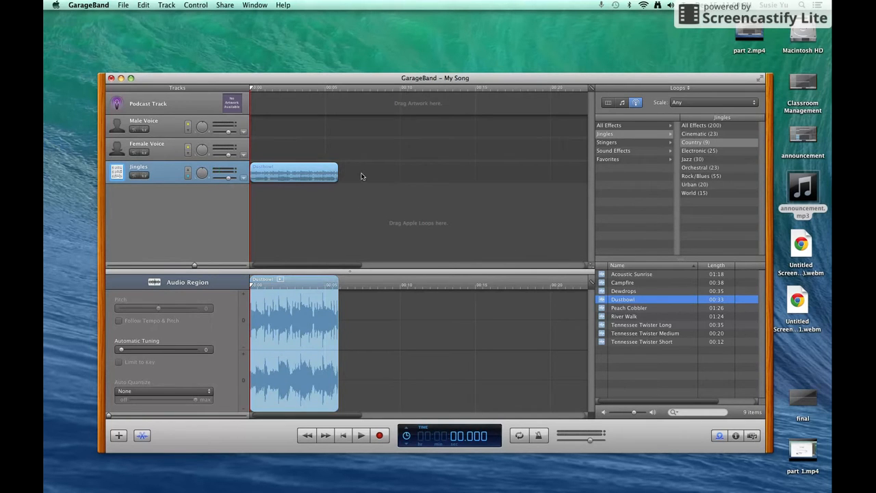
left_click(274, 176)
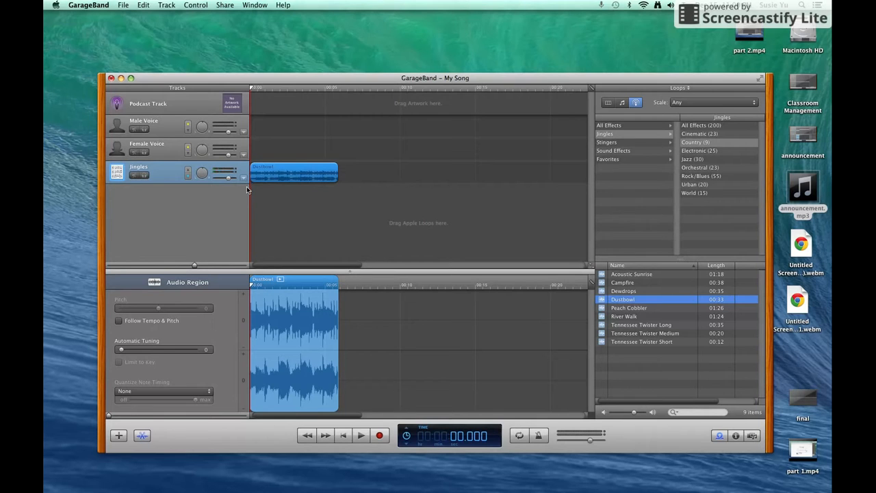
Enable Track Volume automation on the Jingles track and add two volume points
left_click(245, 179)
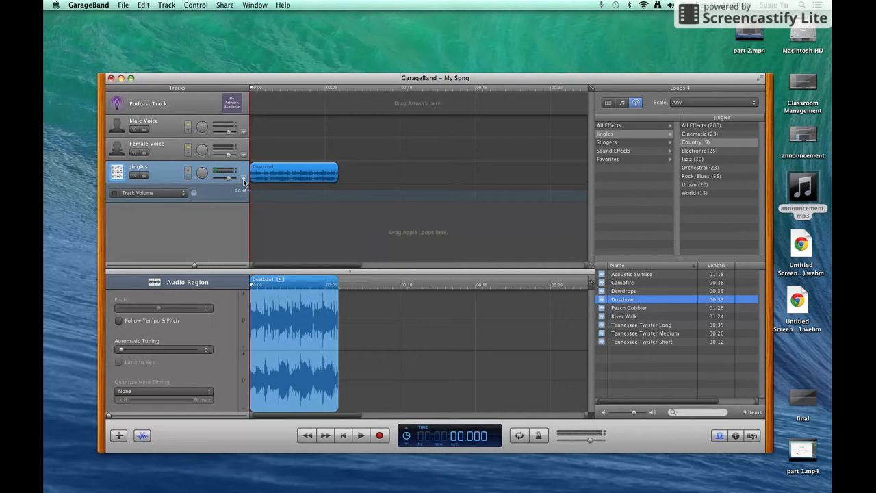
left_click(114, 194)
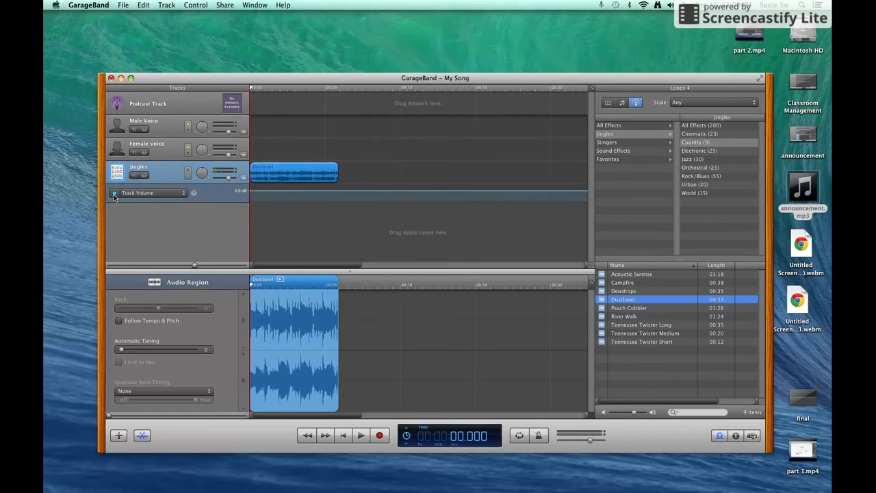
left_click(270, 192)
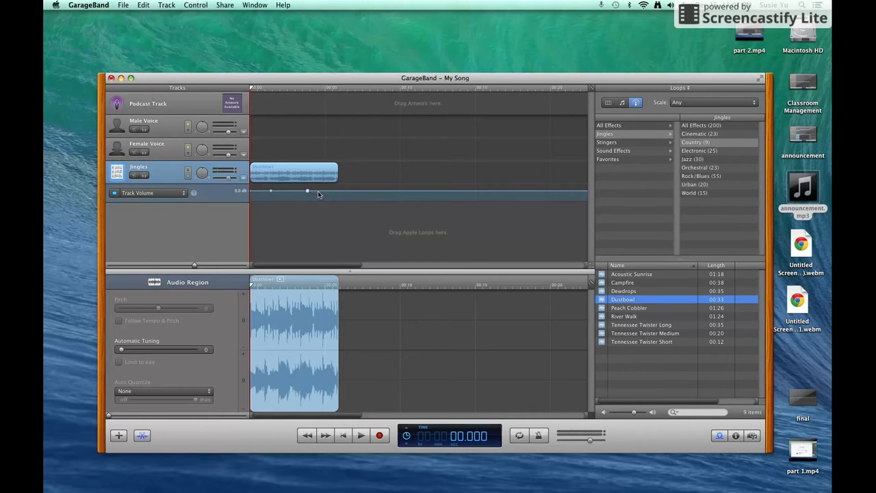
left_click(339, 191)
Lower the start and end points to fade Dustbowl in and out, then play it
left_click_drag(252, 194, 227, 215)
mouse_move(339, 195)
left_mouse_down()
mouse_move(358, 205)
mouse_move(309, 194)
mouse_move(325, 197)
left_mouse_up()
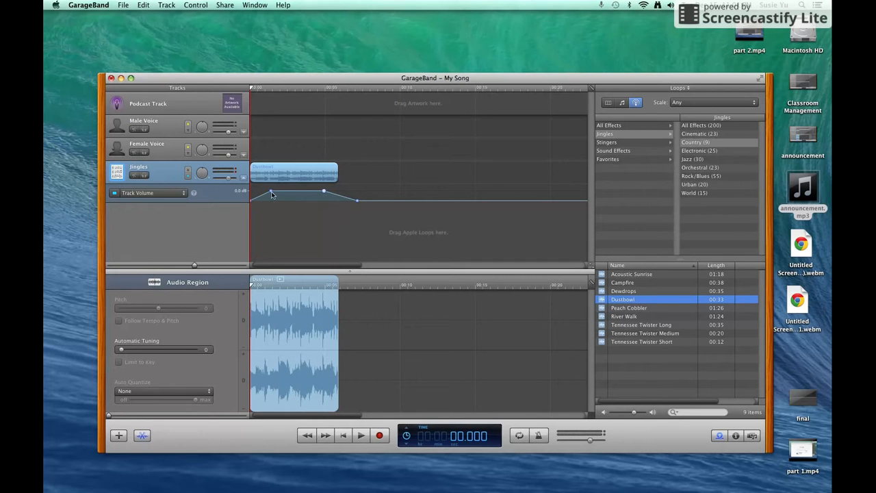
left_click_drag(271, 196, 271, 196)
left_click_drag(271, 194, 271, 194)
left_click(361, 436)
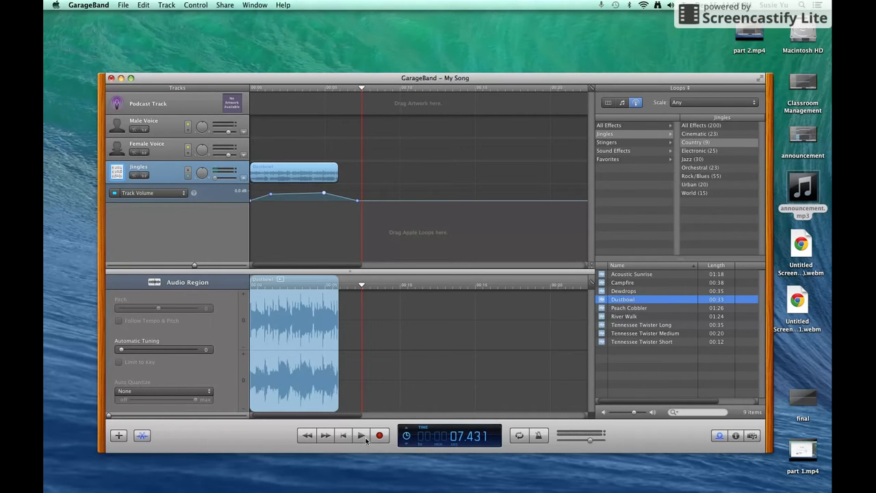
Record the narration on Female Voice in two takes, ending near 1:08, then rewind to the start
left_click(164, 148)
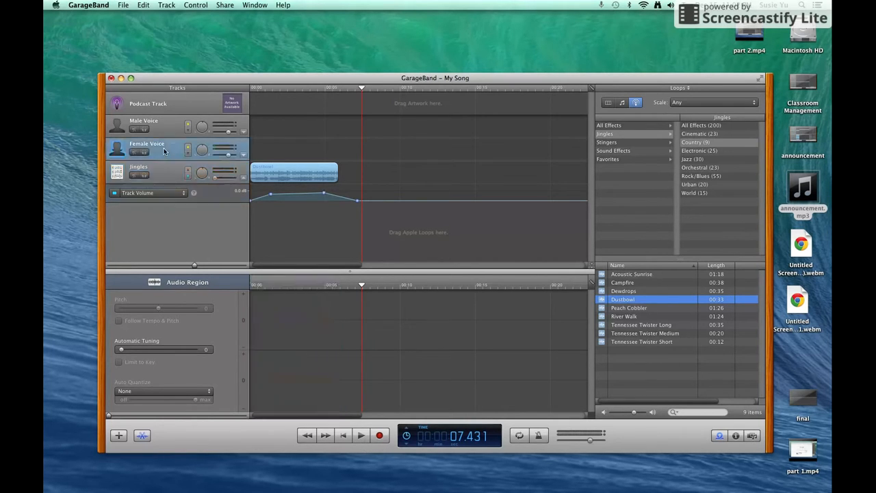
left_click(380, 437)
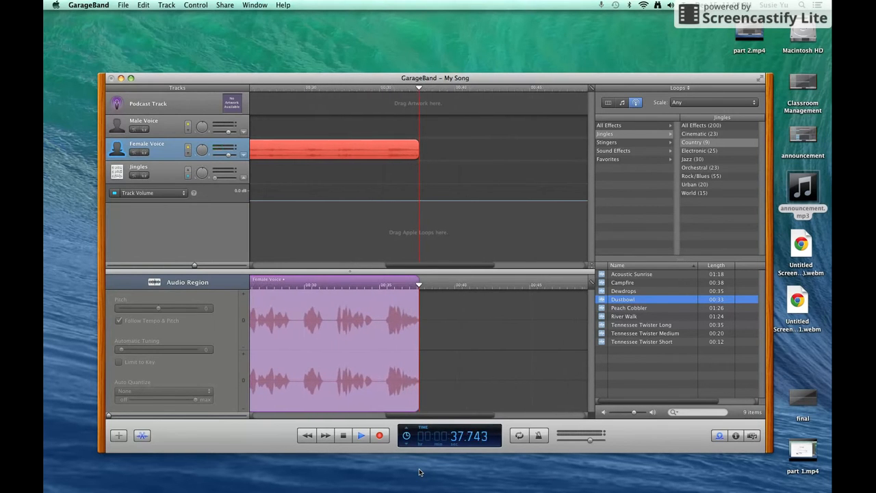
left_click(345, 437)
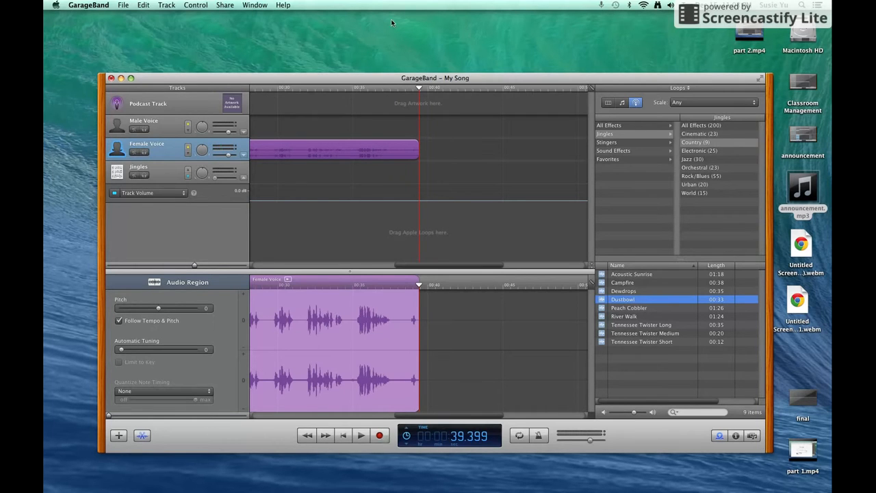
left_click(381, 436)
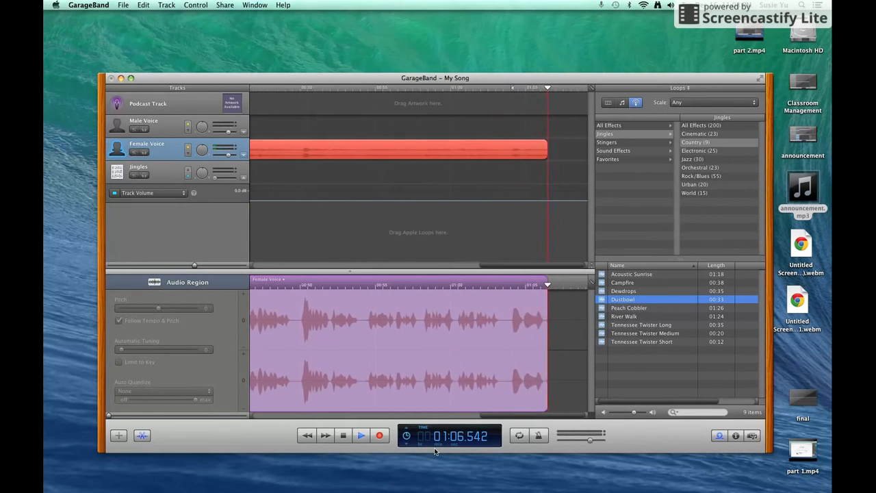
left_click(344, 435)
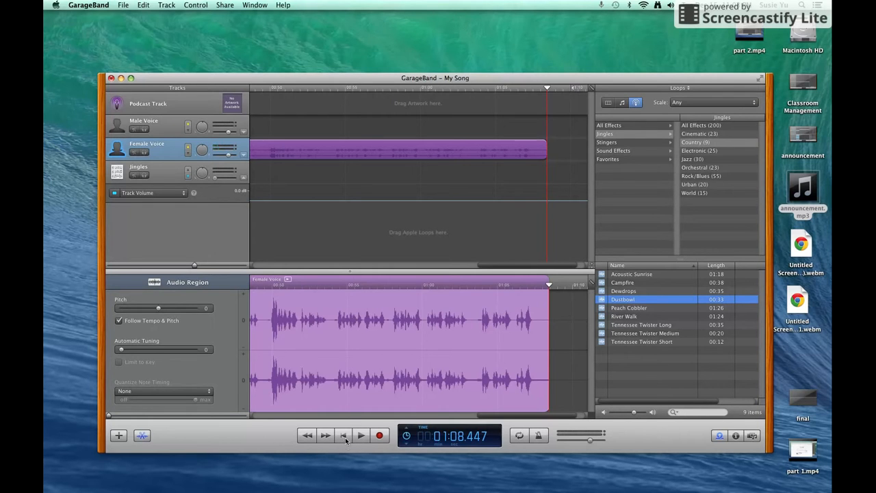
left_click(345, 438)
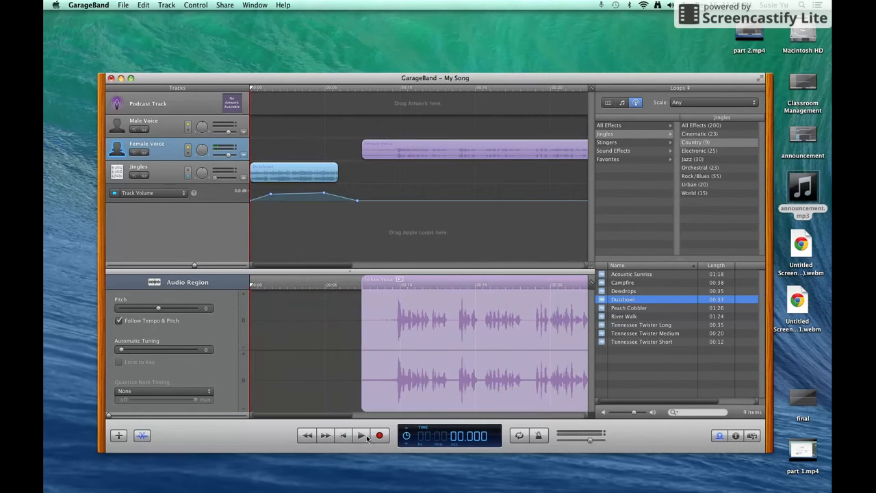
left_click(361, 437)
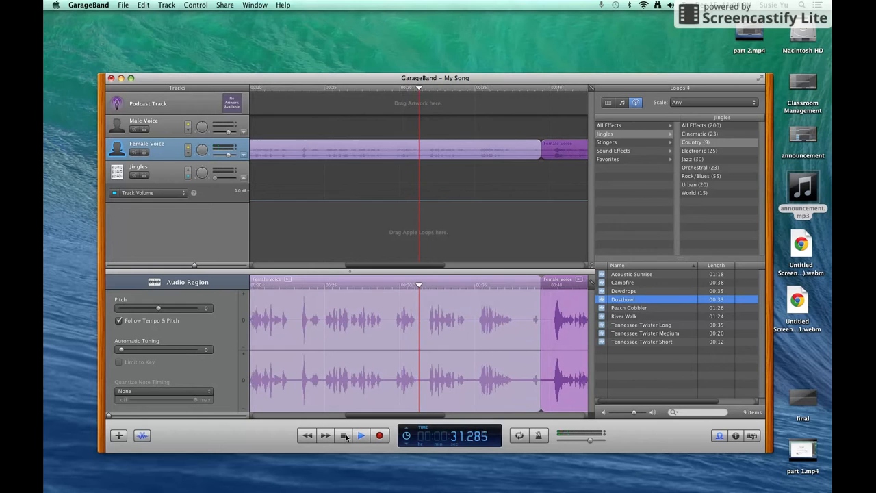
left_click(344, 437)
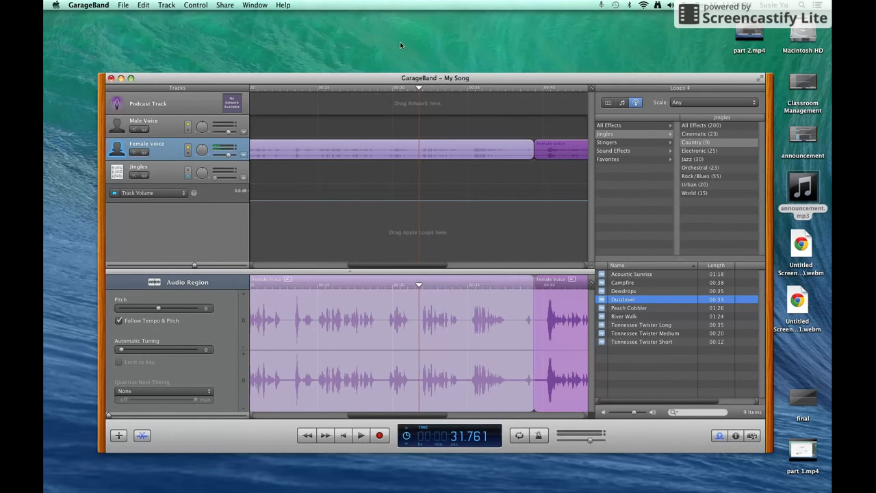
left_click_drag(421, 89, 367, 94)
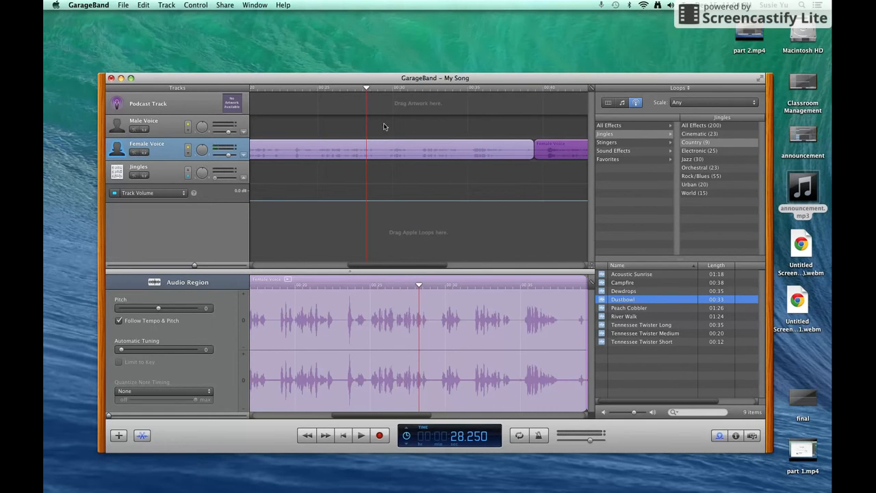
left_click(361, 435)
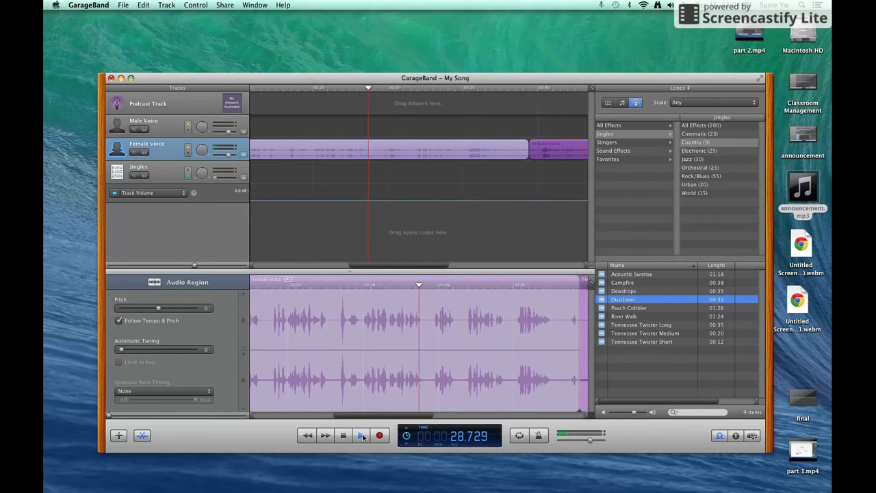
left_click(362, 435)
left_click_drag(420, 89, 286, 99)
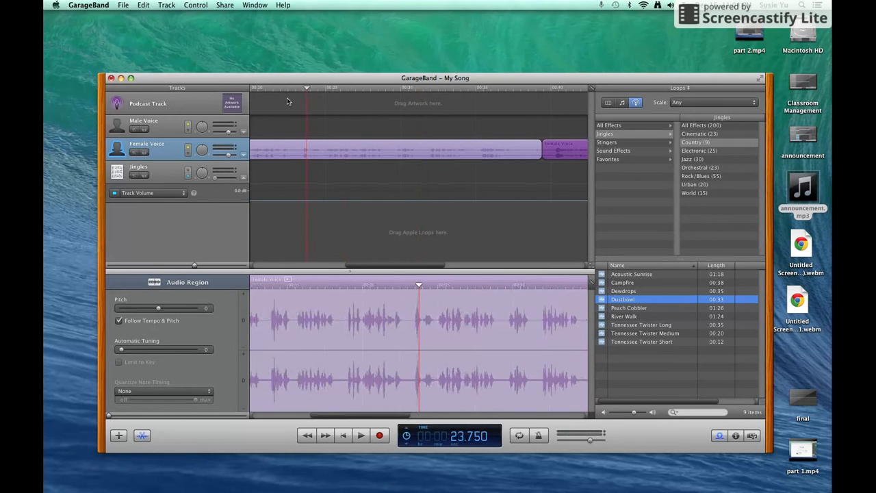
left_click(363, 436)
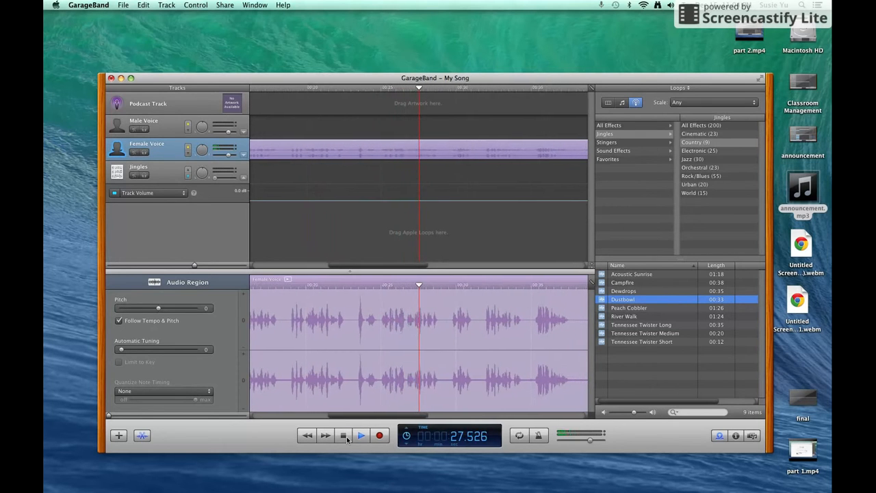
left_click(346, 439)
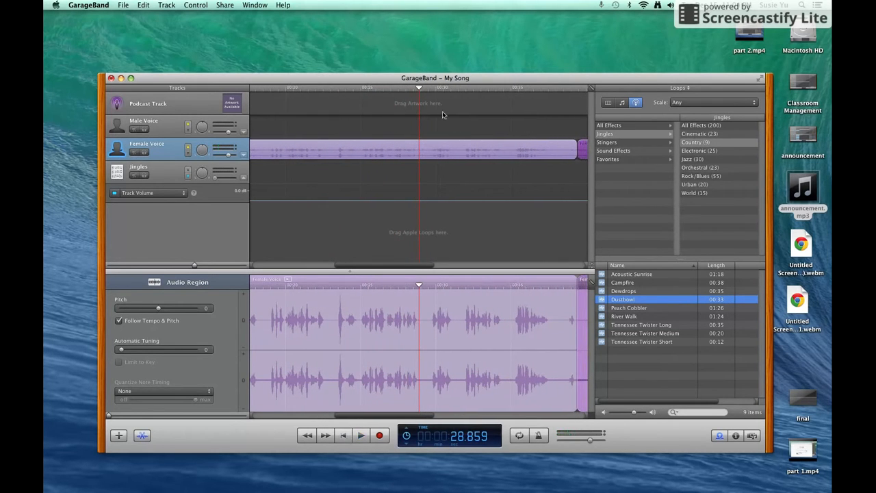
left_click_drag(420, 89, 337, 104)
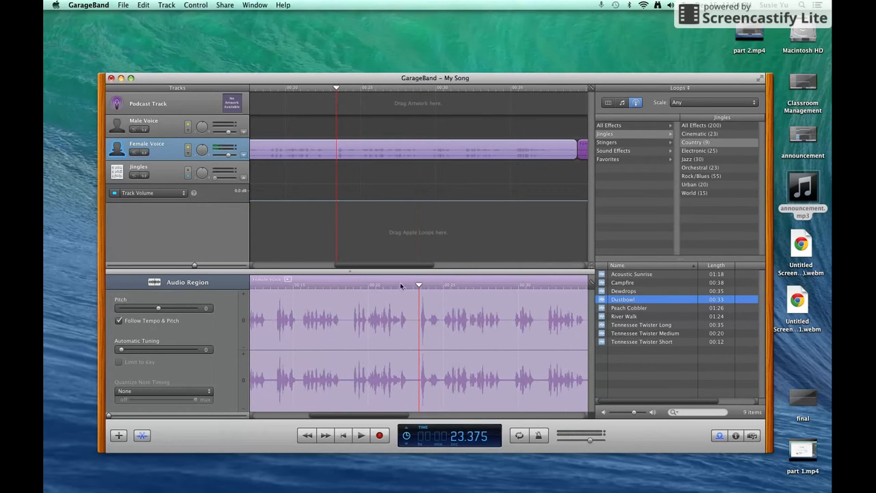
left_click(369, 438)
left_click(370, 439)
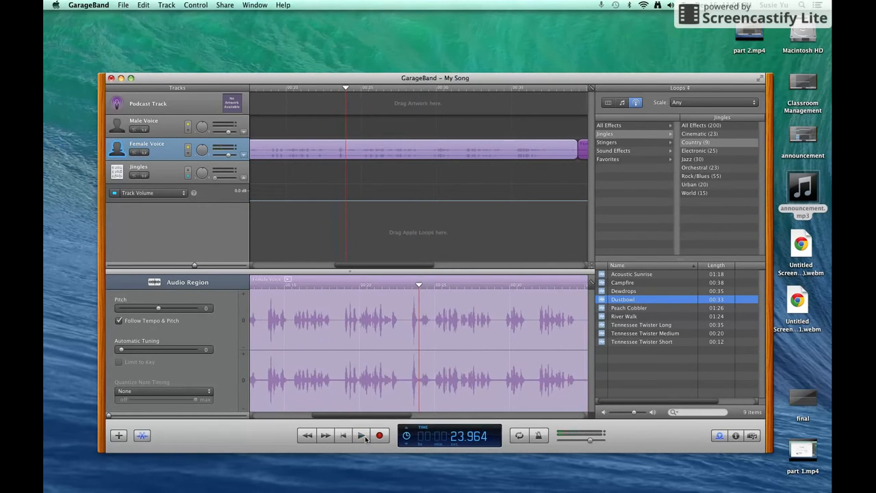
left_click_drag(419, 287, 404, 286)
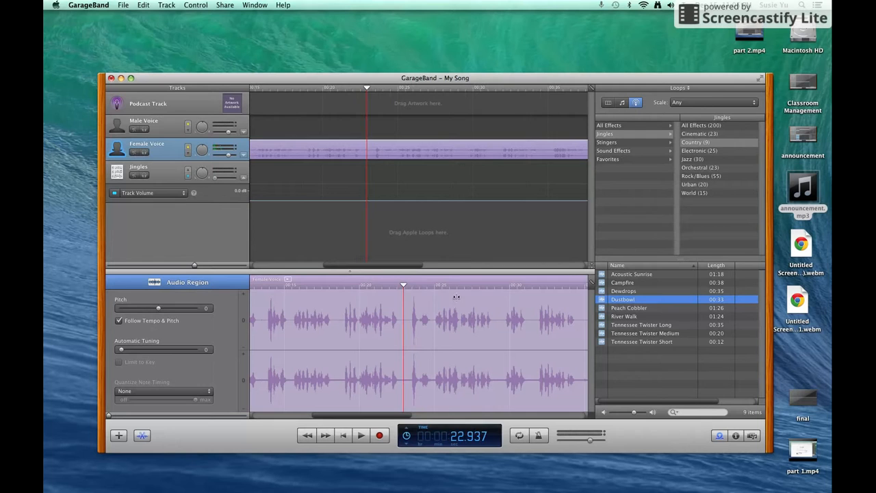
Punch in a new narration take ending at 29.5 s and play it back from about 21 s
left_click(383, 436)
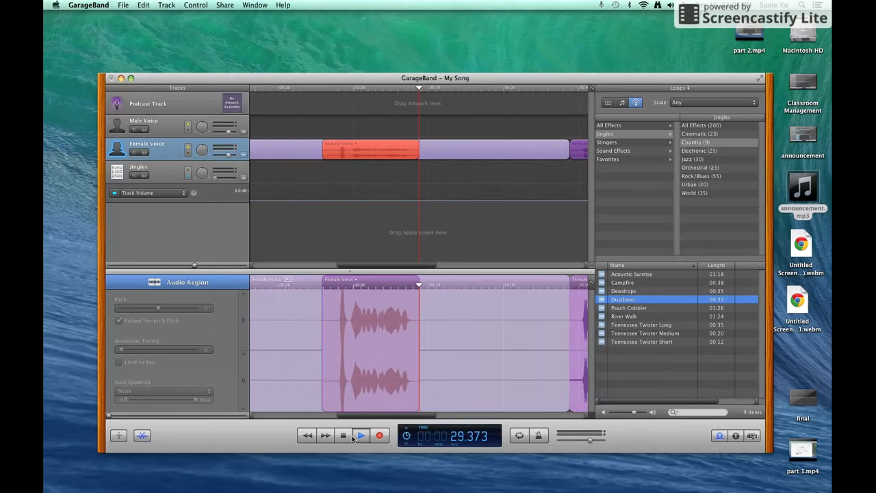
left_click(357, 435)
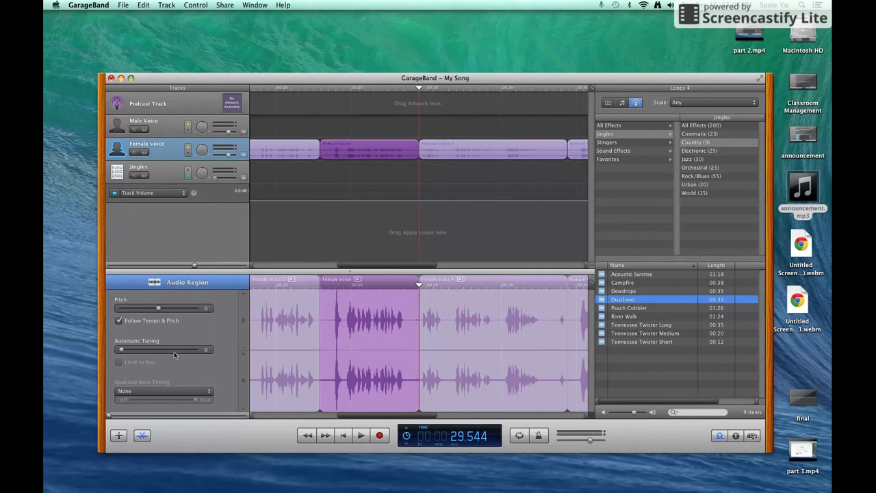
left_click_drag(416, 91, 291, 107)
left_click(359, 435)
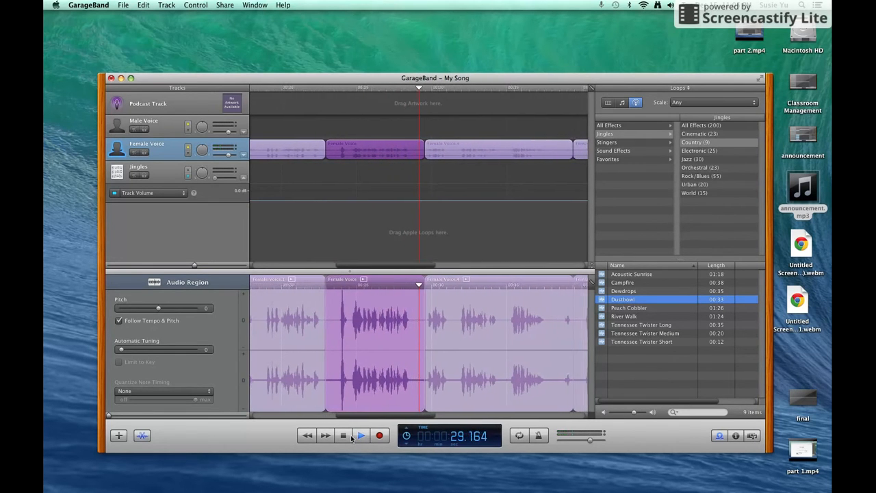
left_click(345, 436)
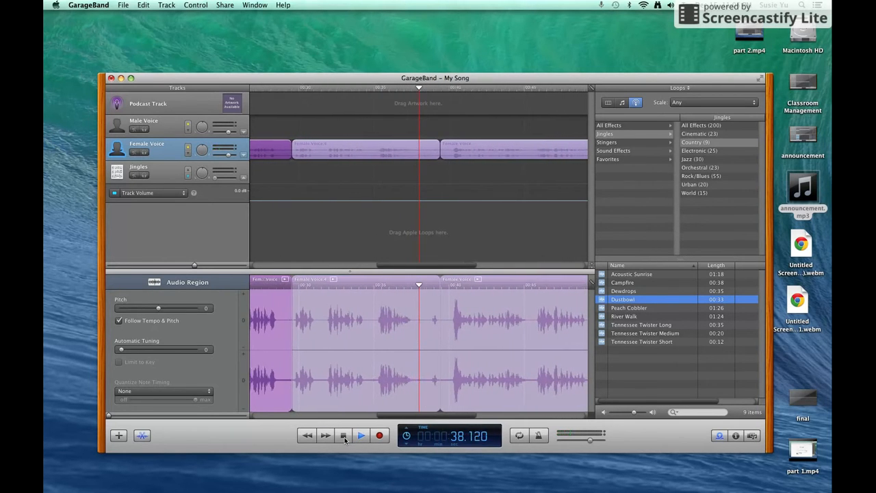
Stop playback and trim the end of the Female Voice.4 region shorter
left_click(344, 436)
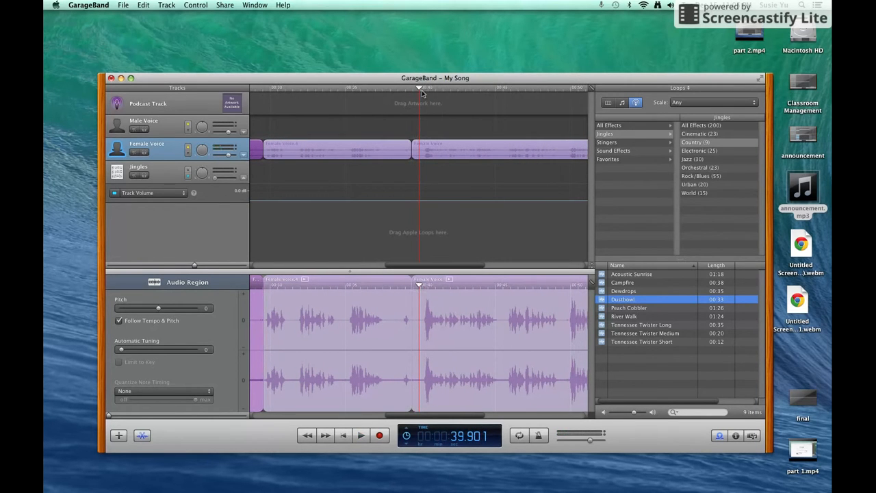
left_click_drag(420, 89, 394, 95)
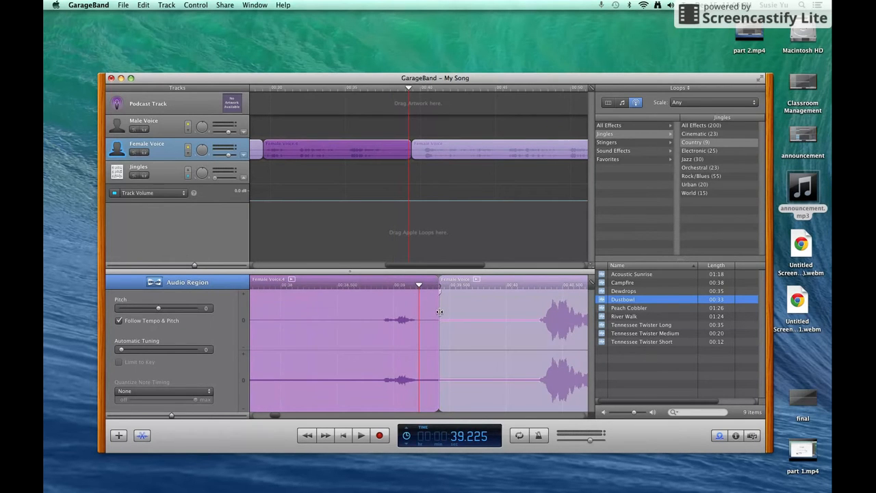
left_click(439, 312)
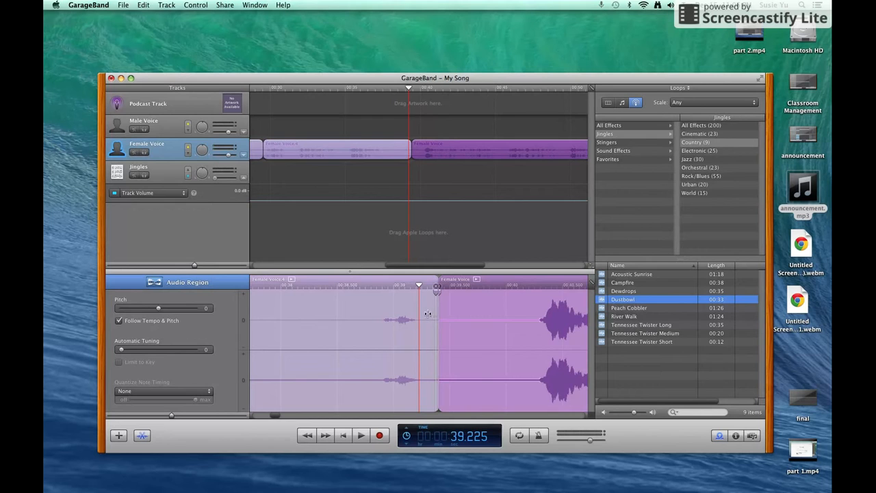
left_click(375, 336)
left_click_drag(431, 410, 337, 410)
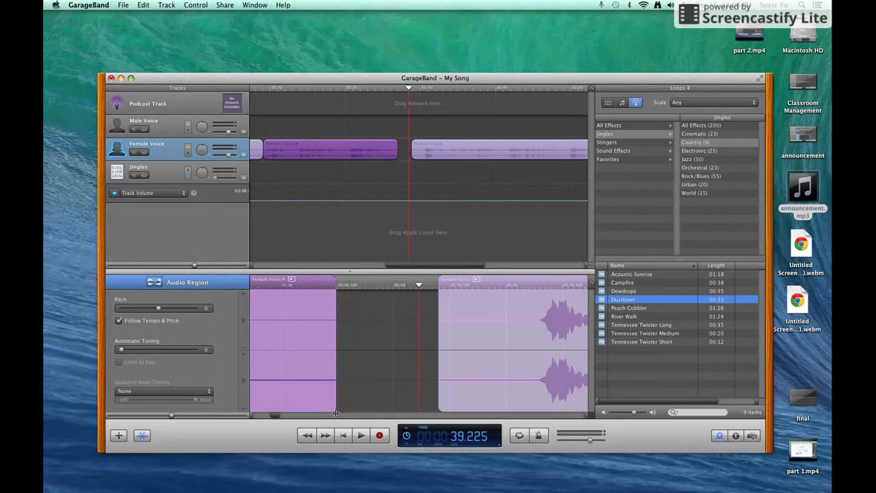
Slide the later Female Voice clip left until it butts against Female Voice.4
left_click(476, 305)
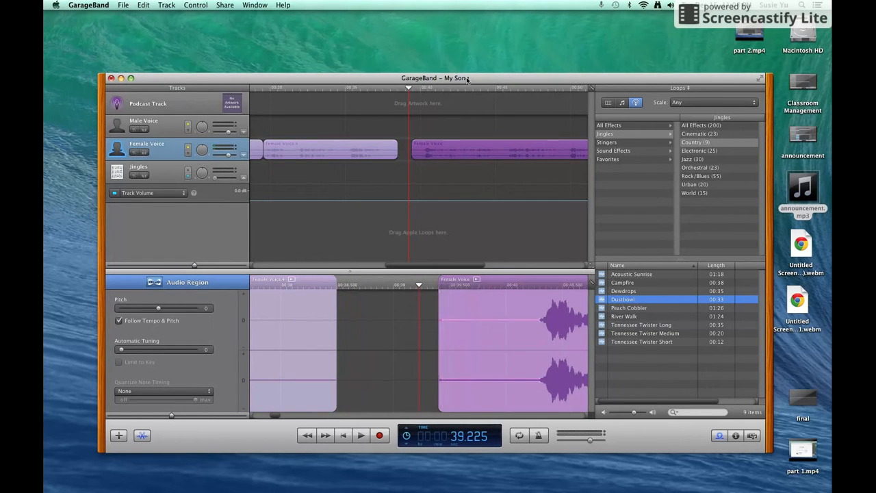
left_click_drag(463, 147, 448, 145)
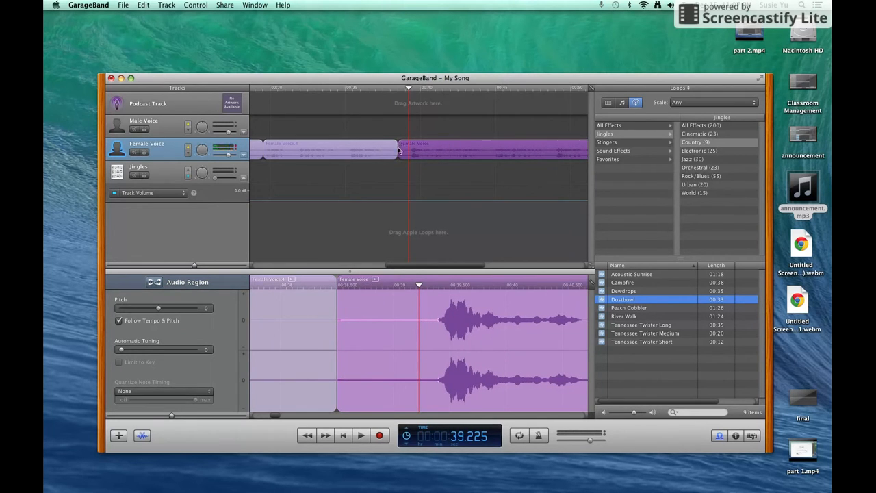
left_click_drag(277, 417, 300, 412)
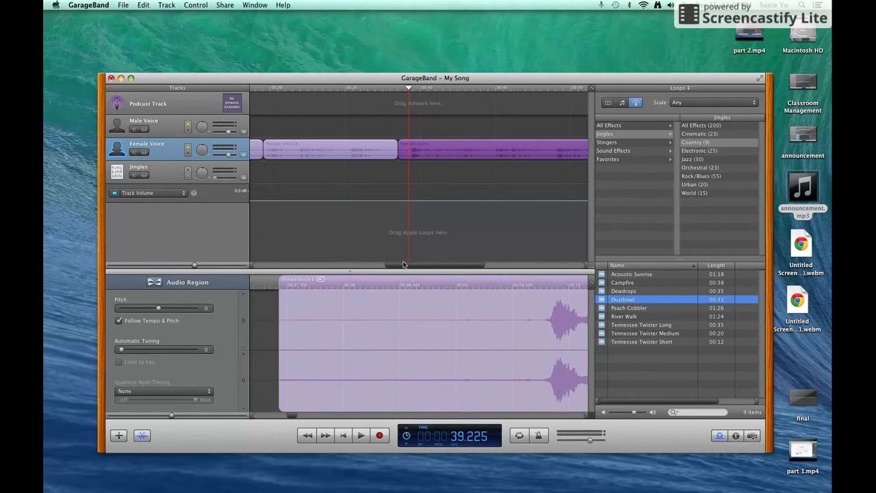
left_click_drag(410, 266, 354, 281)
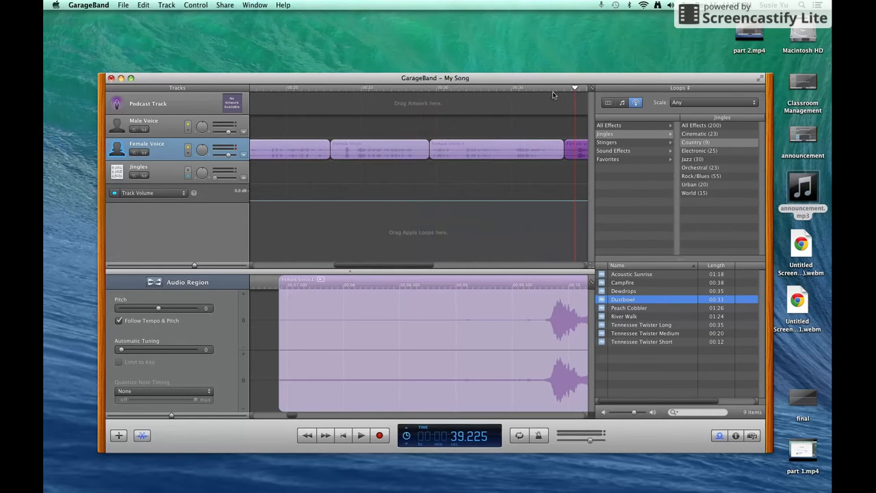
Play the narration from about 33 seconds to confirm it runs gap-free to 1:08
left_click(483, 89)
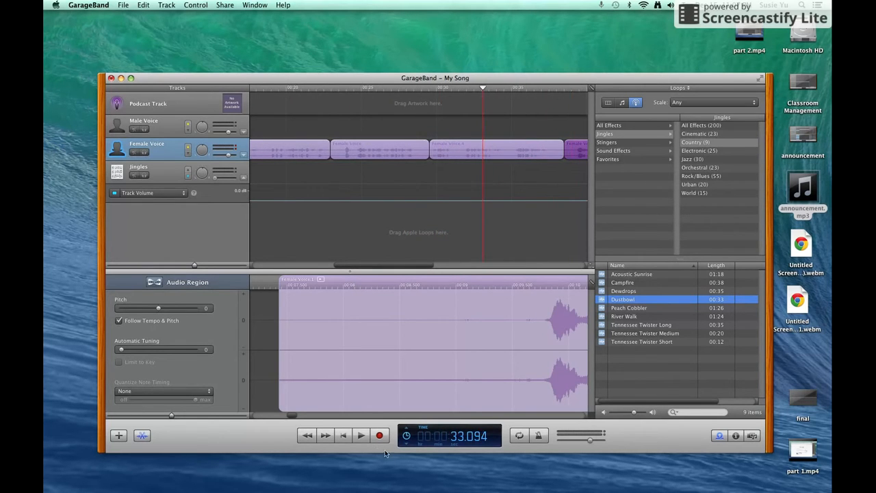
left_click(362, 437)
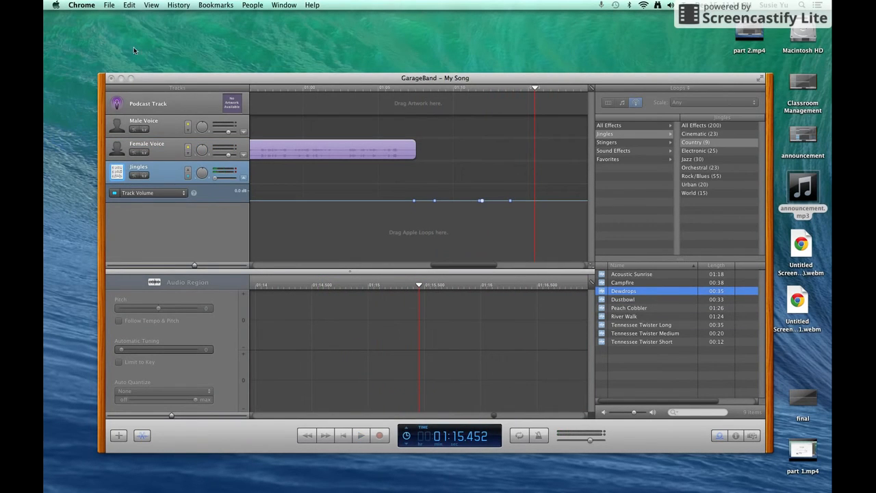
left_click(602, 294)
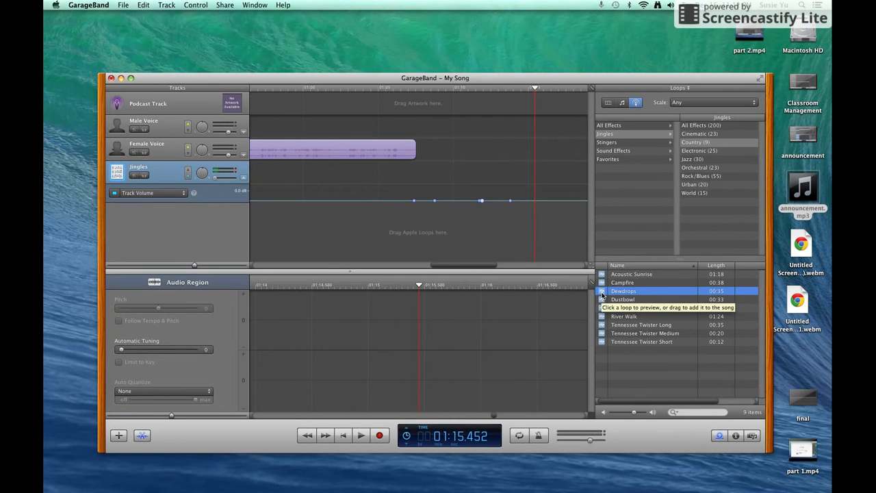
Preview the Dewdrops jingle and place it on the Jingles track after the narration
left_click(603, 294)
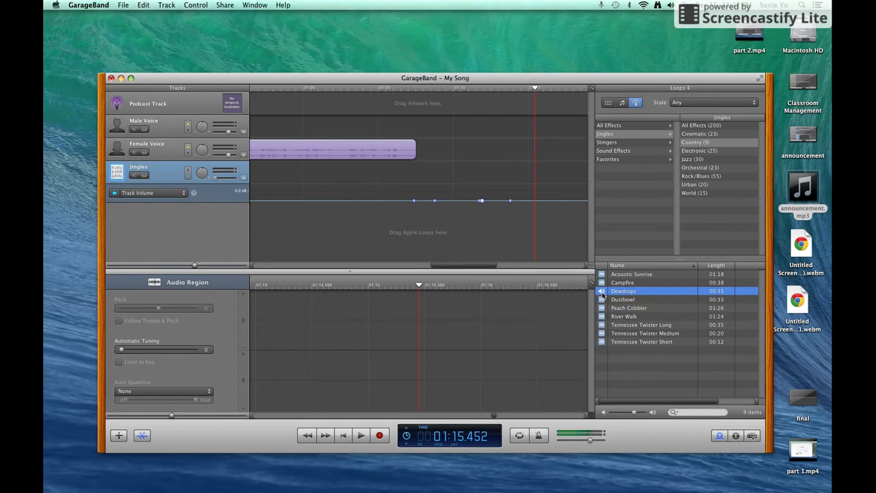
left_click(603, 293)
left_click_drag(623, 294, 407, 188)
left_click_drag(457, 265, 555, 274)
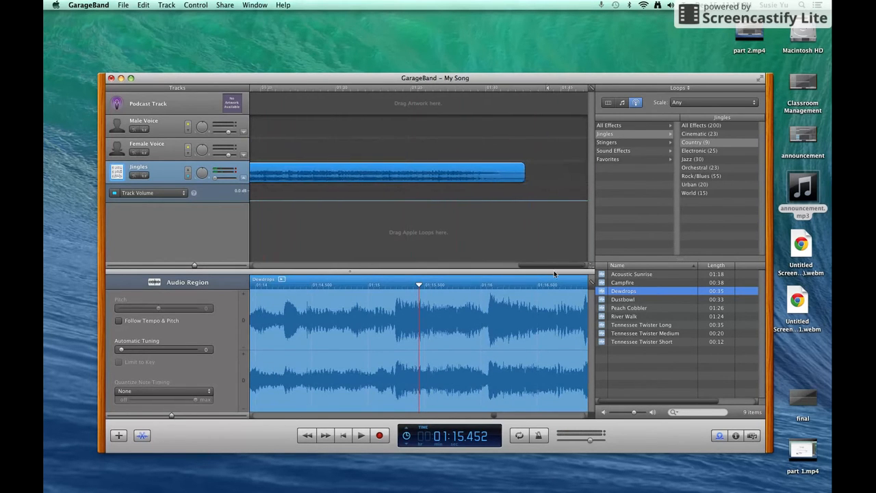
Trim the Dewdrops region to end at about 1:15 and raise its starting volume
left_click(517, 173)
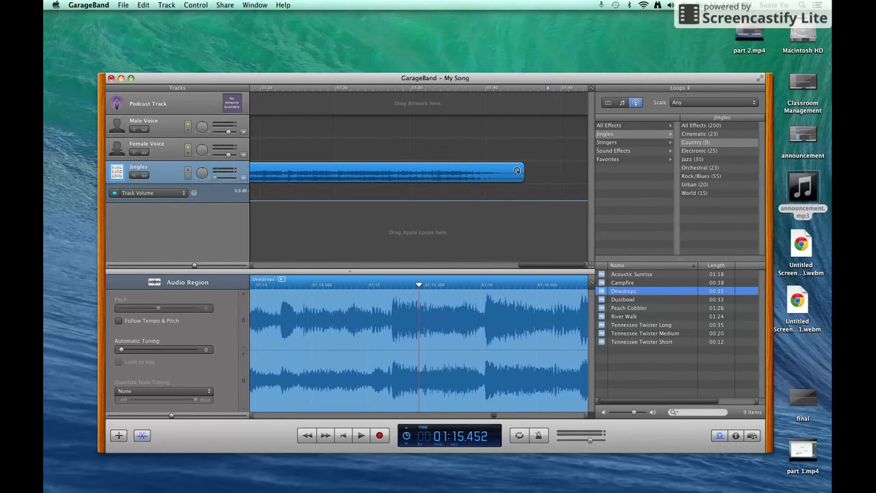
left_click_drag(521, 174, 283, 174)
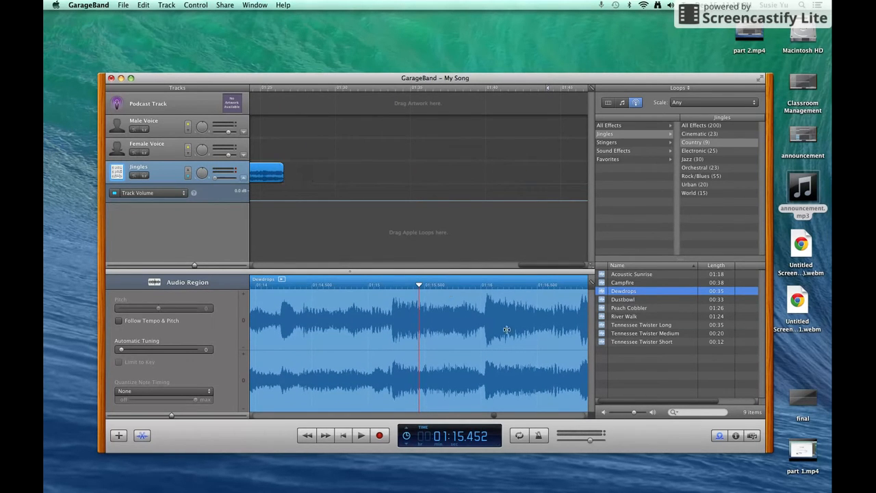
left_click_drag(516, 265, 461, 257)
left_click_drag(571, 174, 404, 168)
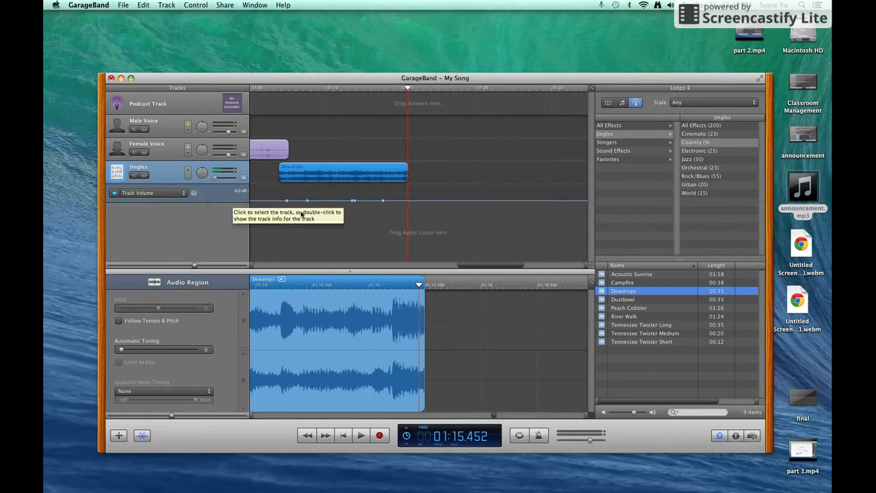
mouse_move(287, 203)
left_mouse_down()
mouse_move(286, 194)
mouse_move(285, 203)
left_mouse_up()
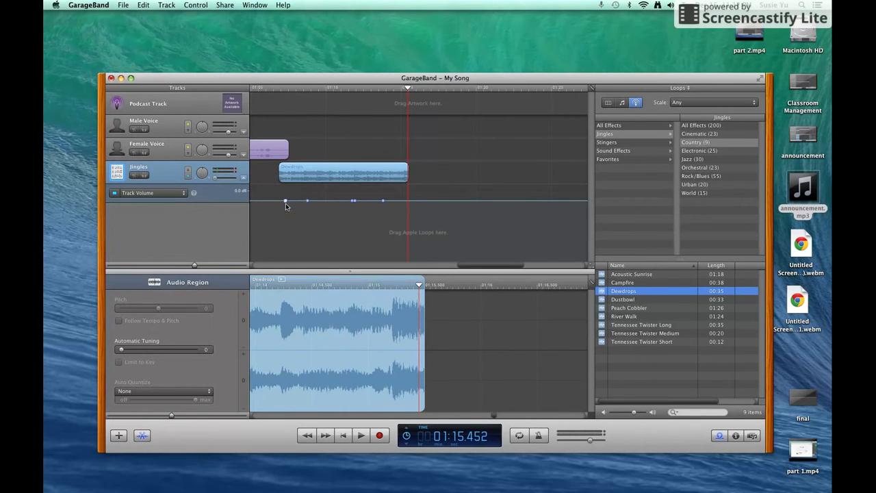
Raise the Jingles volume point to 6.0 dB, then shift the peak earlier at 4.5 dB so Dewdrops fades down
left_click(307, 201)
mouse_move(308, 203)
left_click_drag(306, 203, 309, 189)
left_click_drag(309, 189, 429, 208)
Play the jingle back from about 1:07 to hear the fade, then stop
left_click_drag(411, 91, 270, 125)
left_click(361, 435)
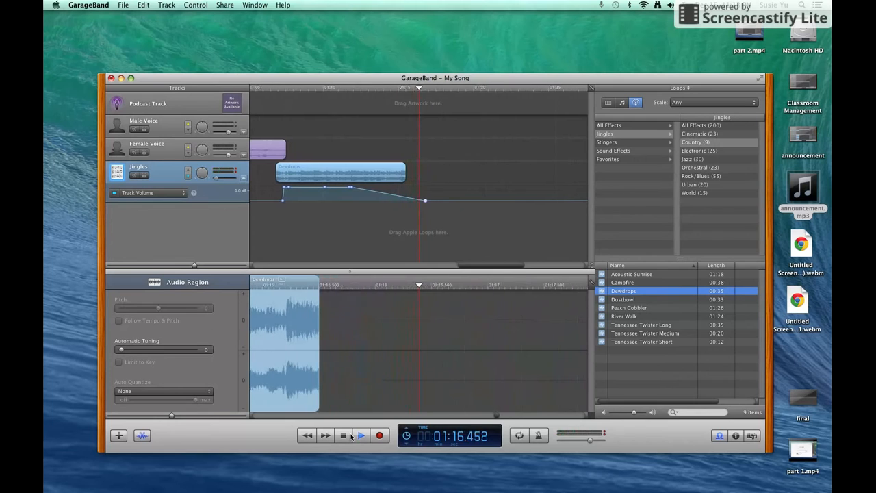
left_click(349, 436)
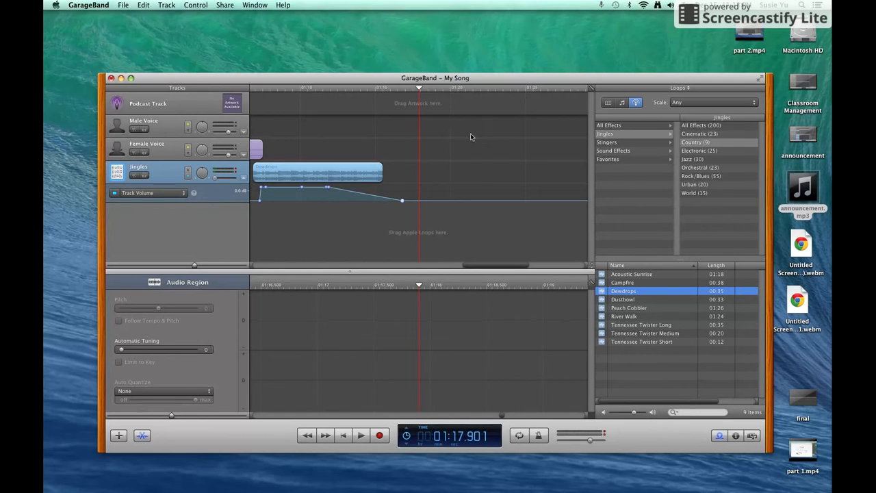
Export the podcast to disk with the MP3 Encoder settings, accepting the non-enhanced podcast warning
left_click(226, 5)
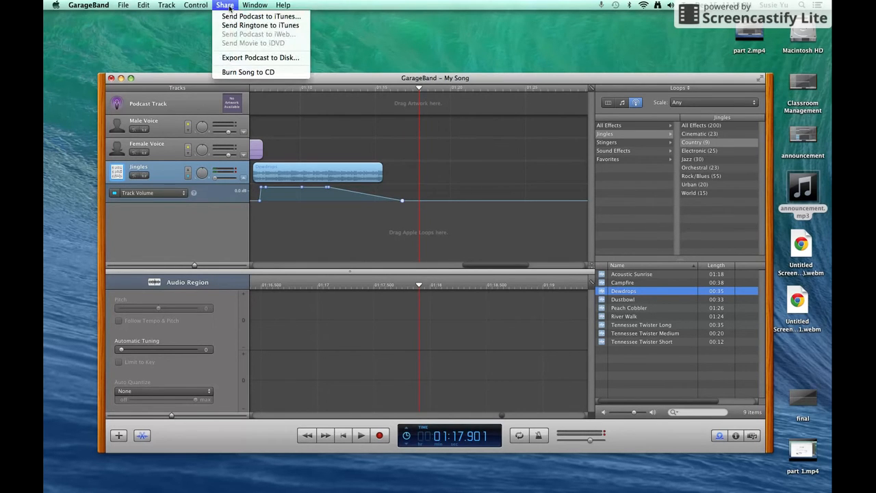
left_click(248, 60)
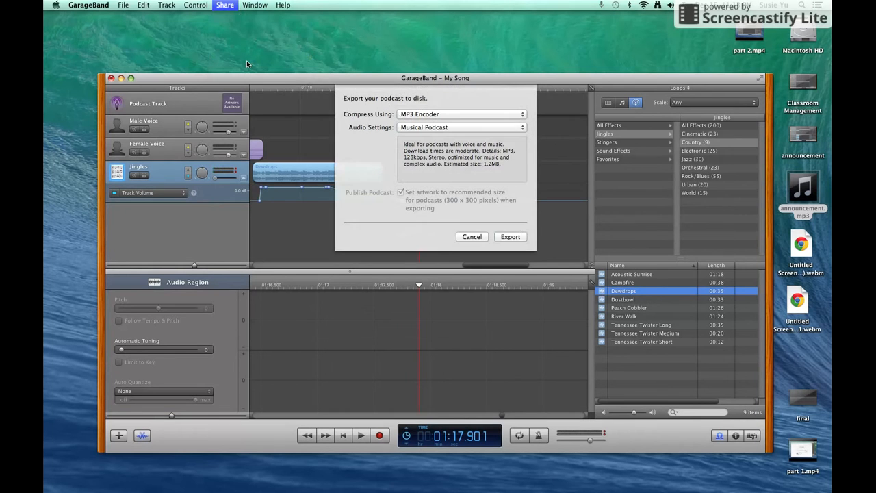
left_click(508, 237)
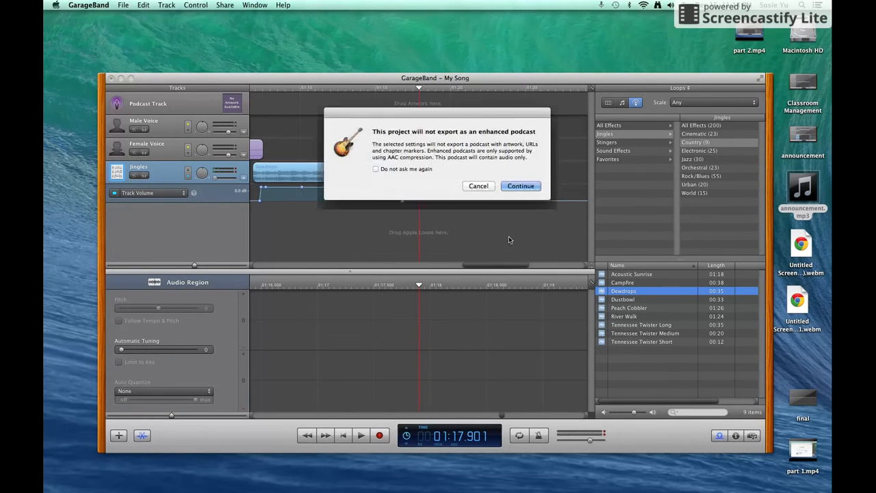
left_click(519, 186)
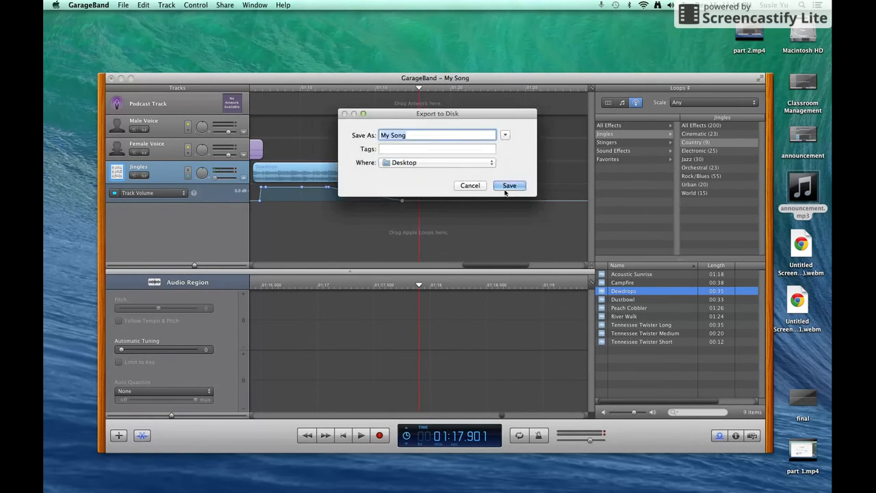
Name the export 'announcement' and save it to the Desktop
type("ann")
key("BackSpace")
key("BackSpace")
type("nouncement")
left_click(510, 185)
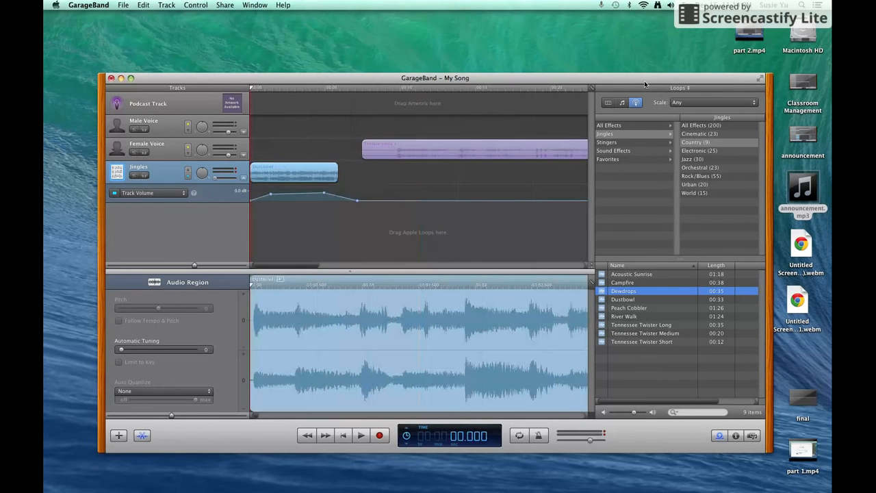
Find and select anouncement.mp3 on the desktop, then restore and minimize the GarageBand window
left_click_drag(645, 84, 543, 47)
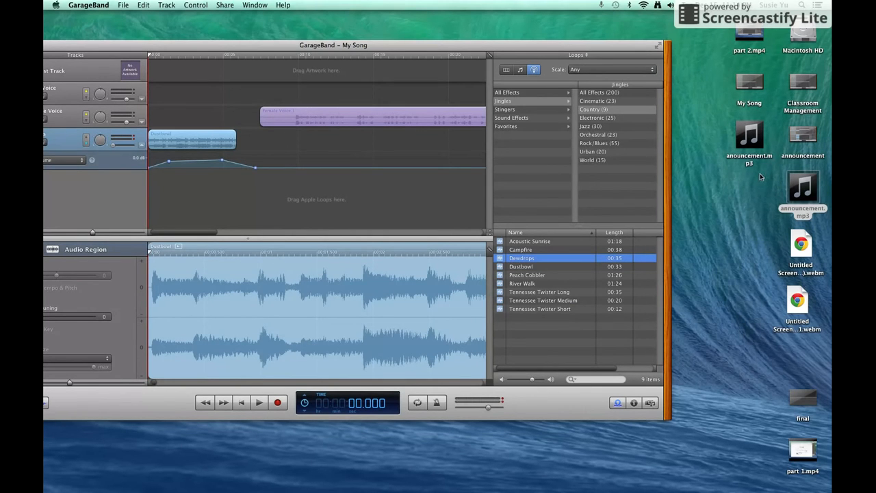
mouse_move(752, 149)
left_click(746, 156)
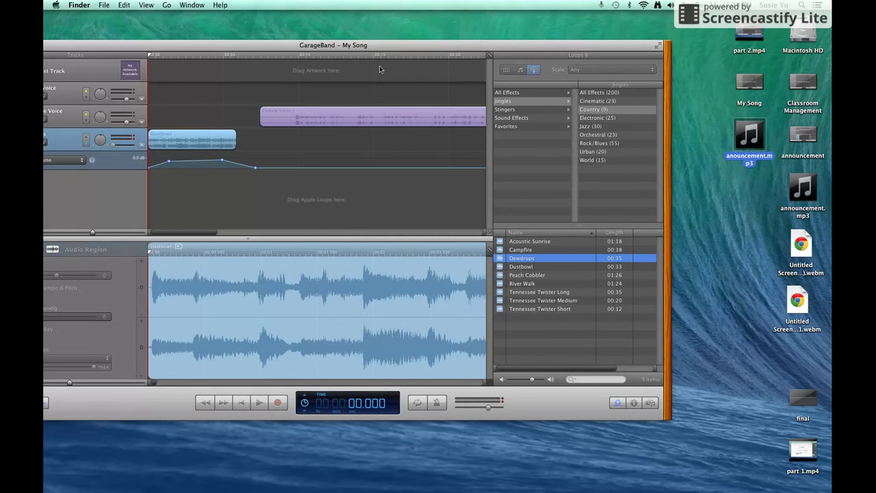
left_click_drag(215, 48, 323, 75)
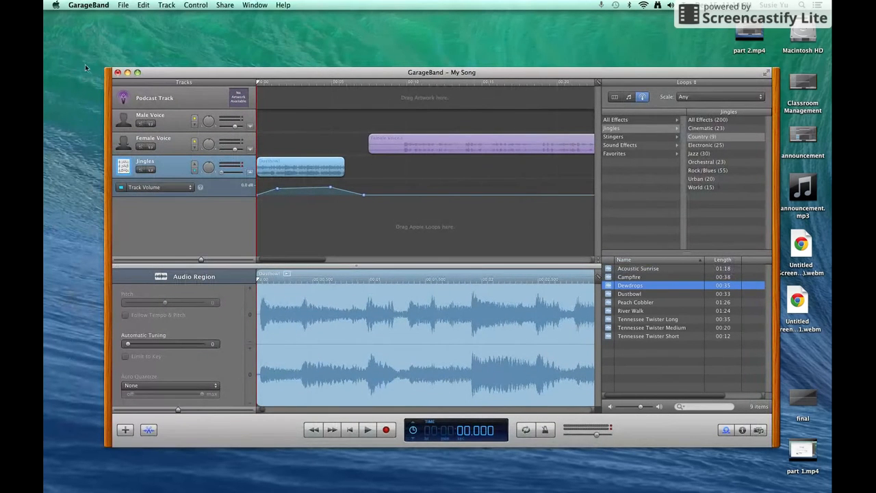
left_click(128, 72)
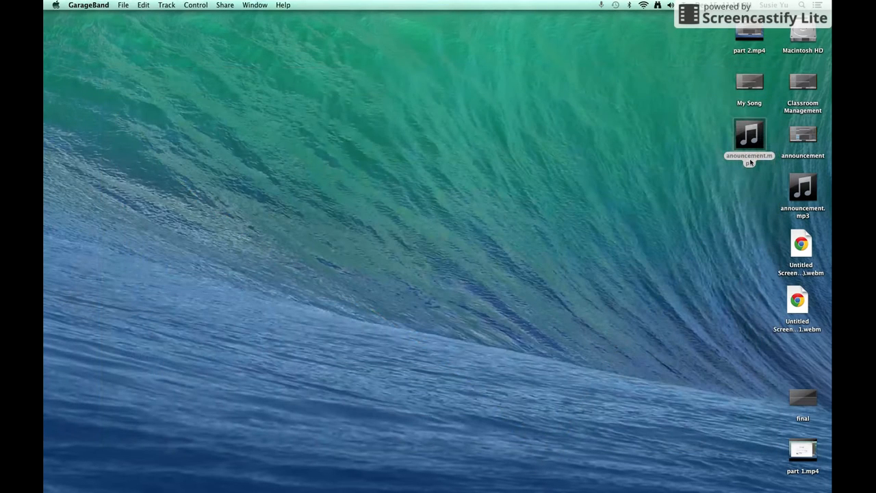